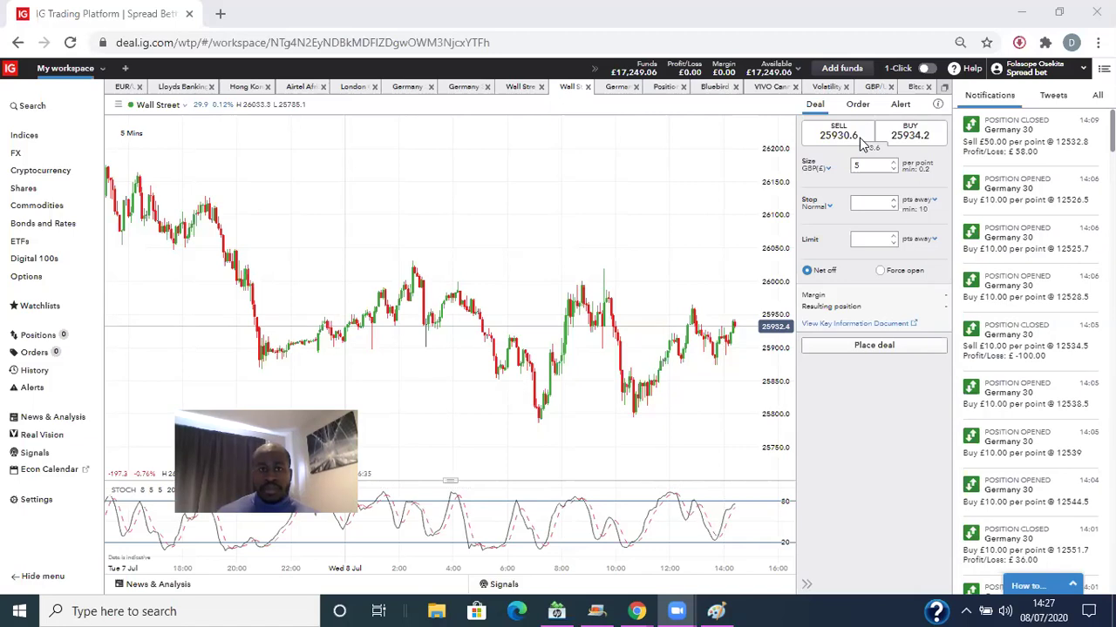
Switch from Germany 30 back to Wall Street, choose sell, and select the size field.
left_click(608, 88)
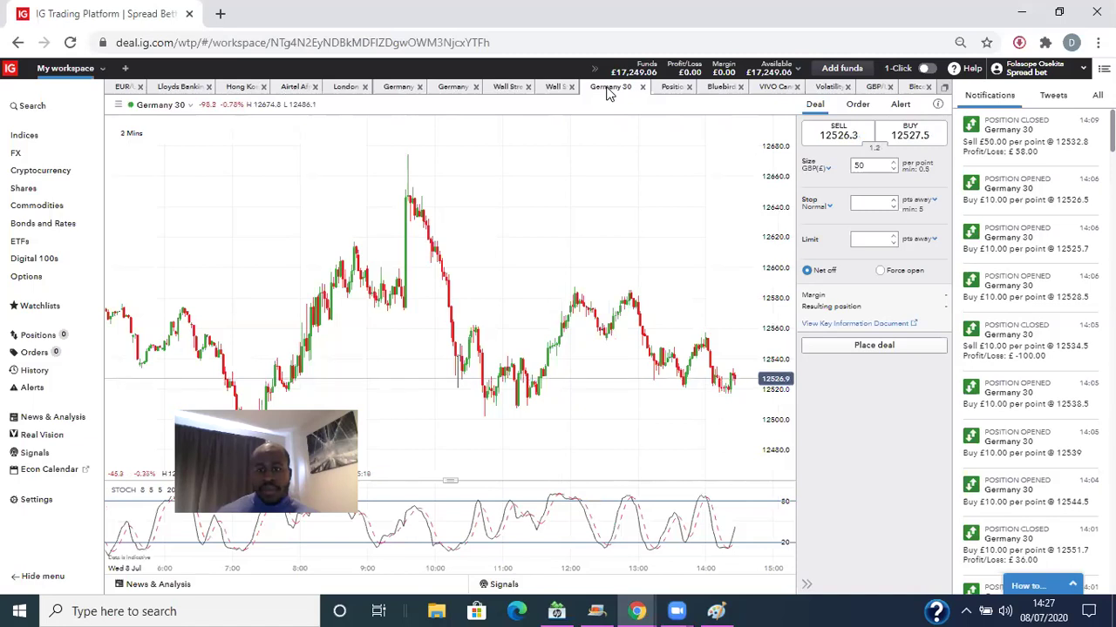
left_click(567, 87)
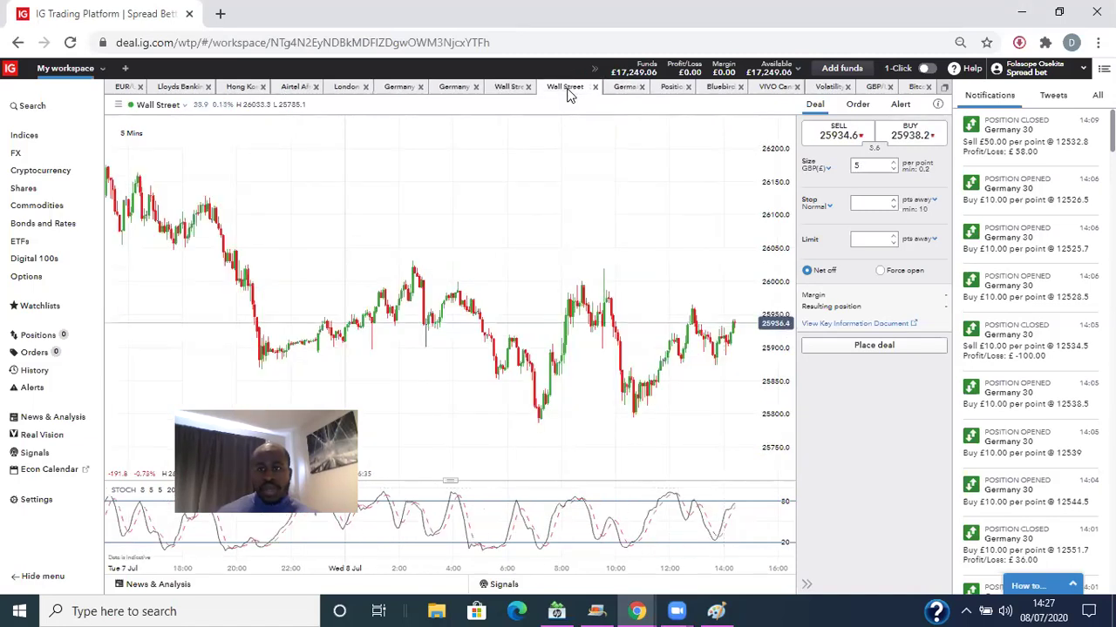
left_click(838, 135)
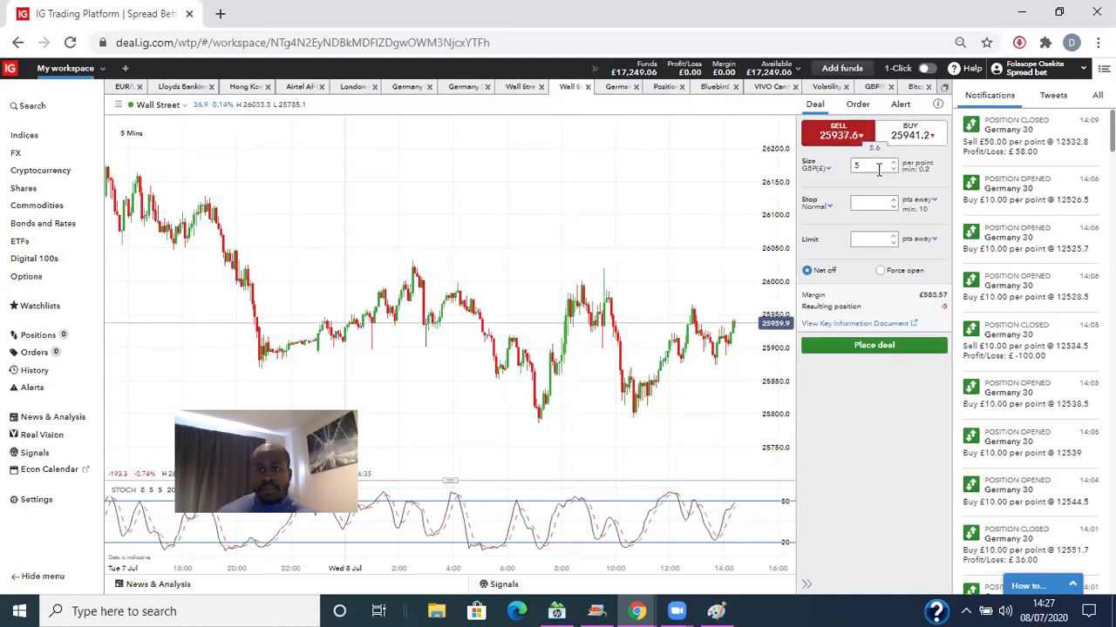
left_click_drag(882, 168, 833, 174)
type("1")
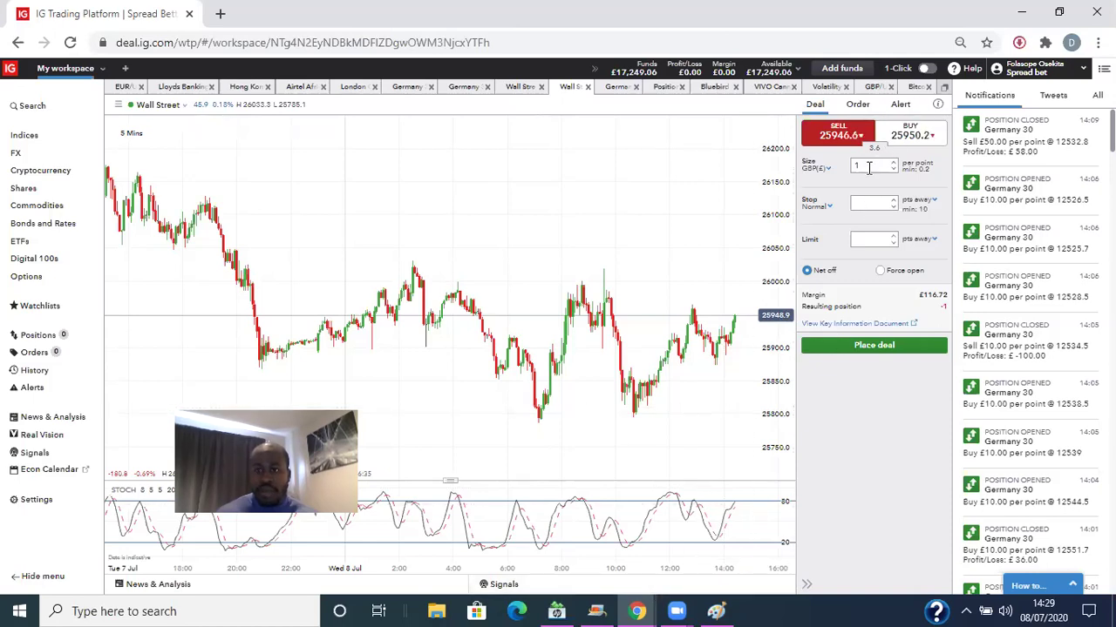
Replace the Wall Street deal size with £1.5 per point.
left_click_drag(868, 168, 852, 168)
type("2")
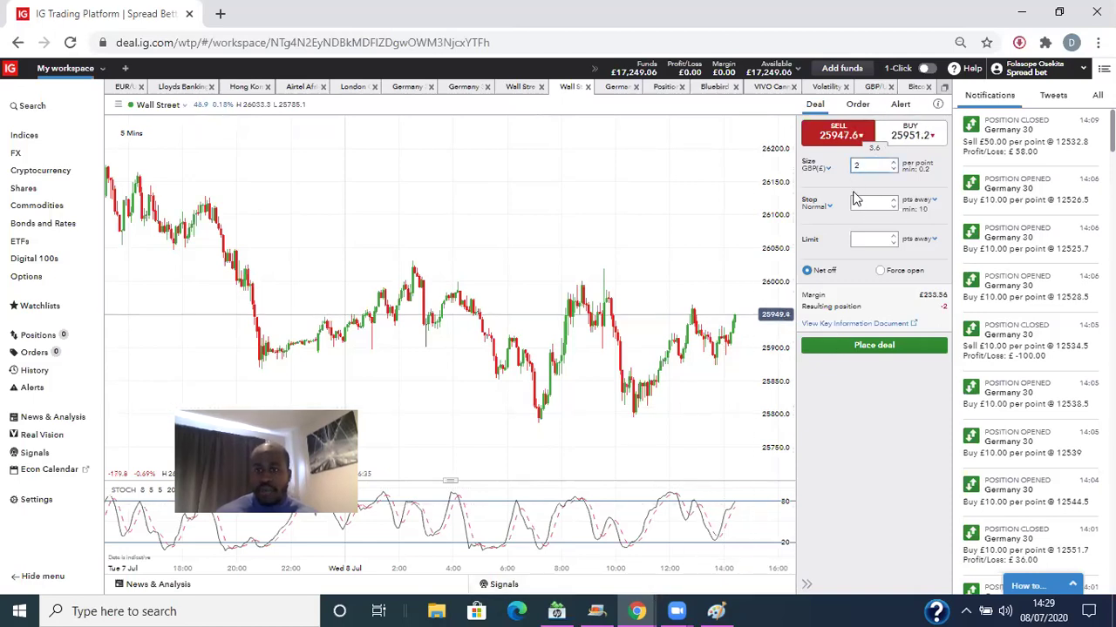
key("BackSpace")
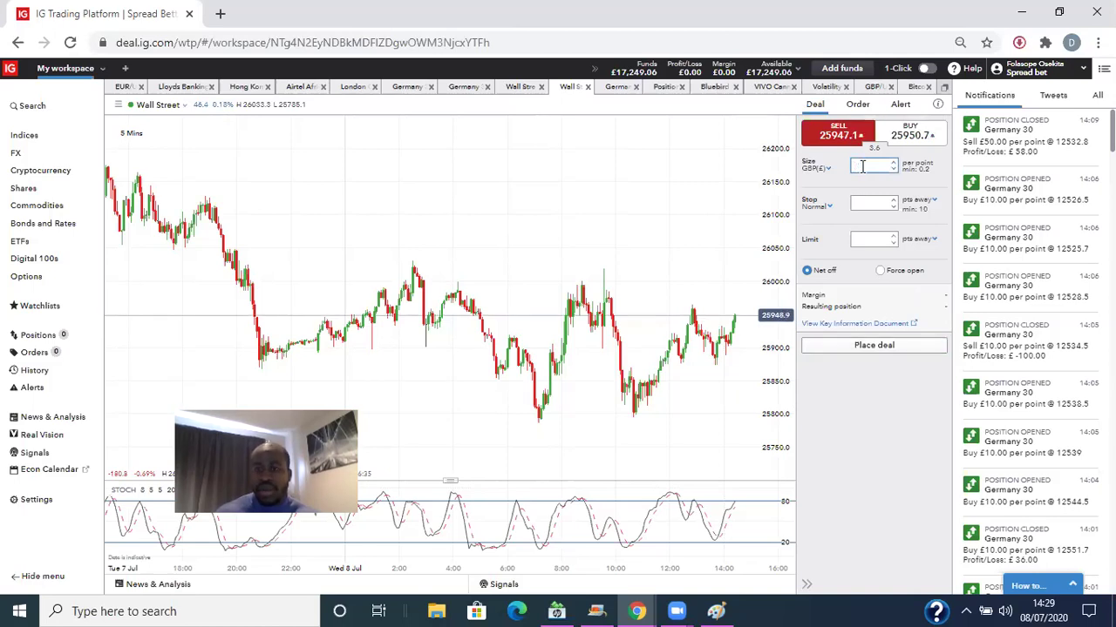
type("1.5")
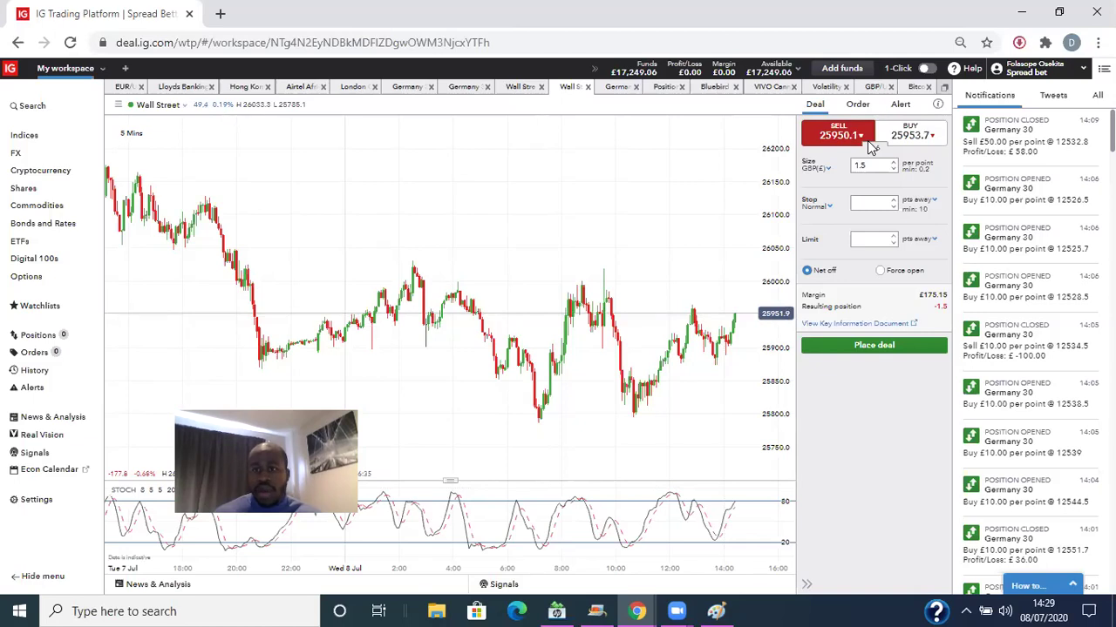
Toggle the deal ticket between sell and buy, ending on buy for a +1.5 position.
left_click(898, 137)
left_click(877, 138)
left_click(850, 137)
left_click(906, 139)
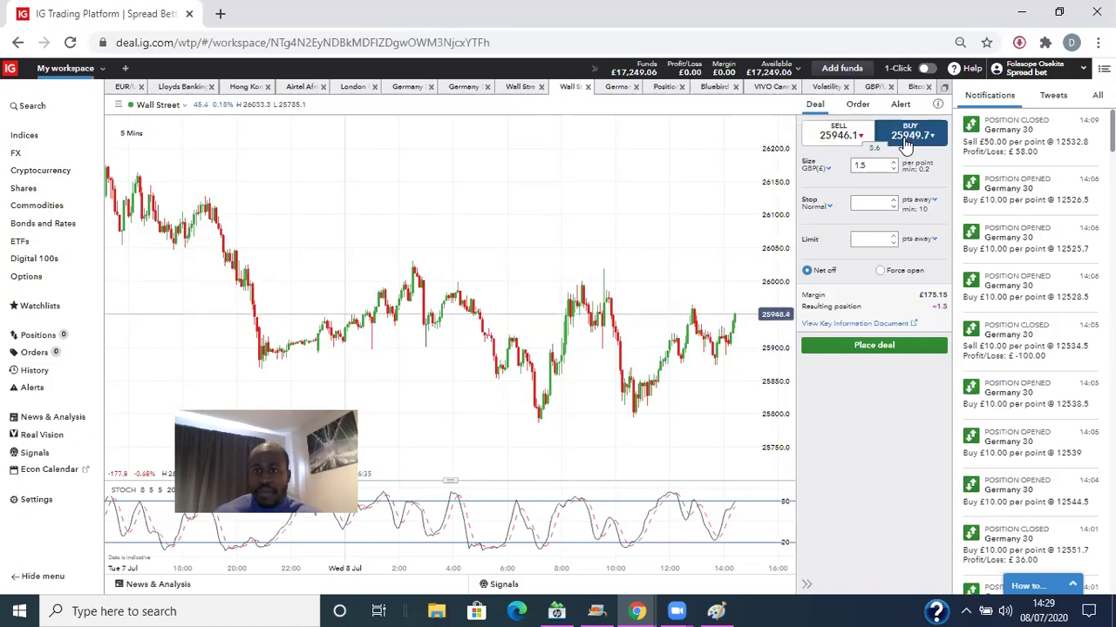
left_click(864, 140)
left_click(910, 137)
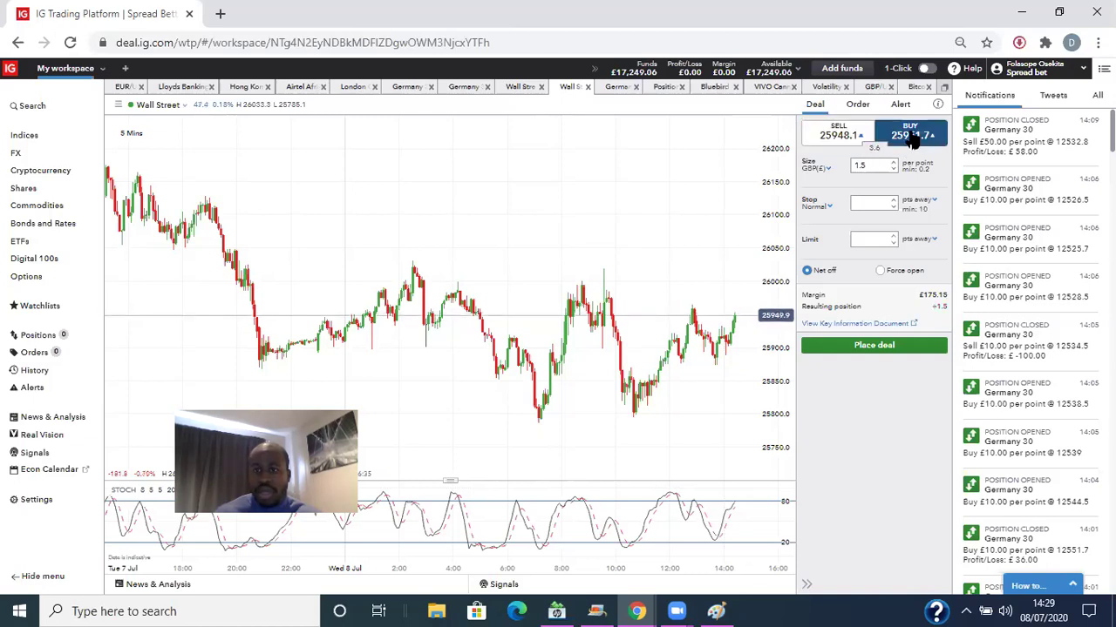
left_click(869, 138)
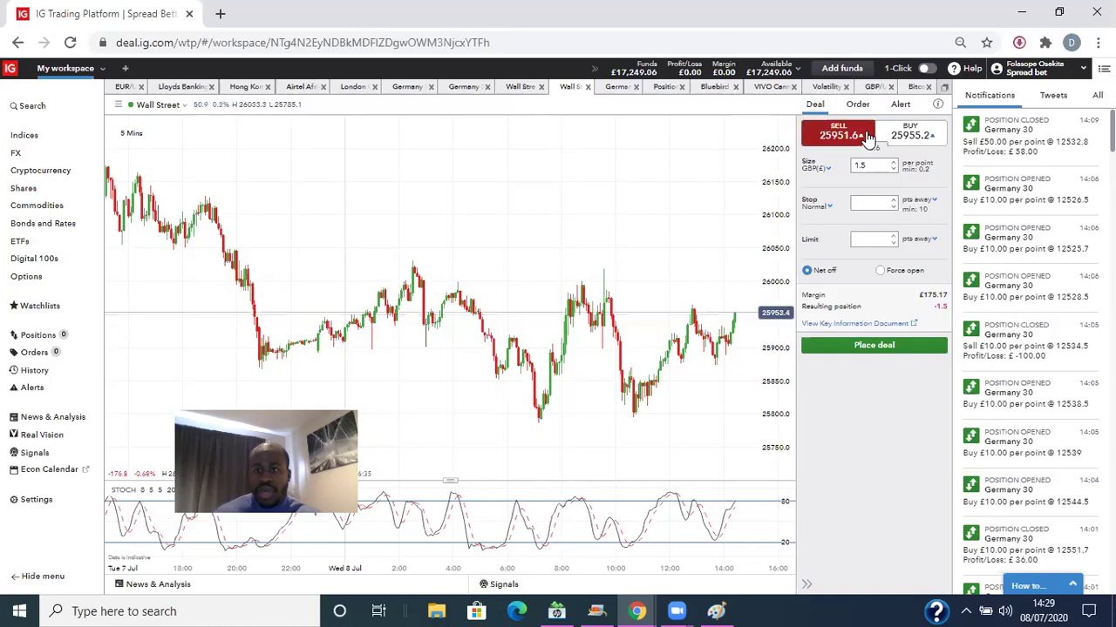
left_click(907, 141)
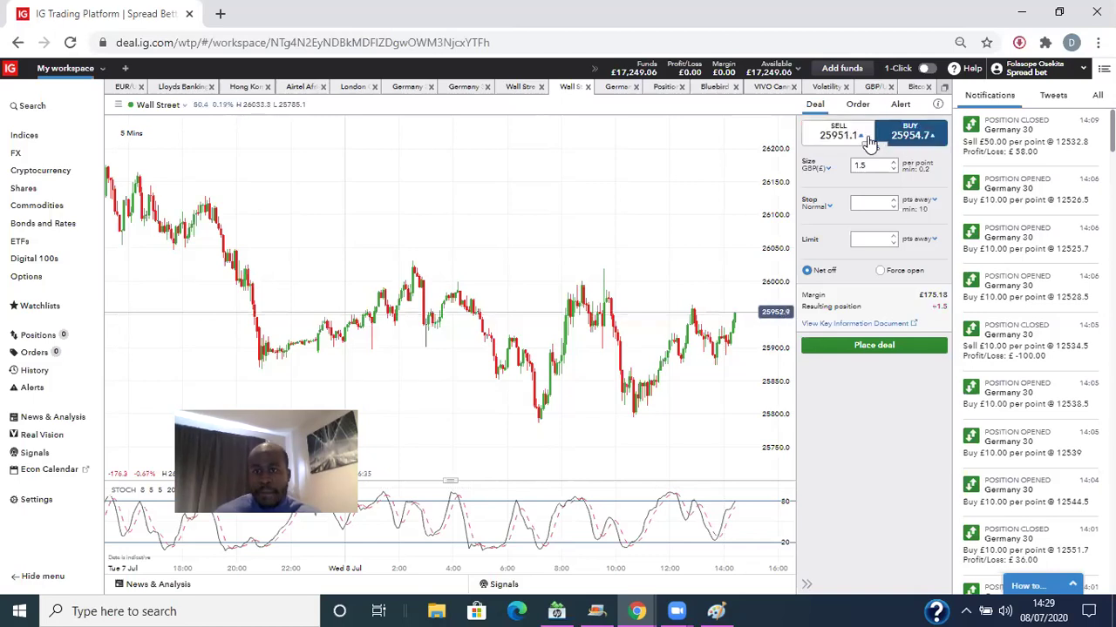
left_click(859, 139)
left_click(915, 142)
left_click(861, 140)
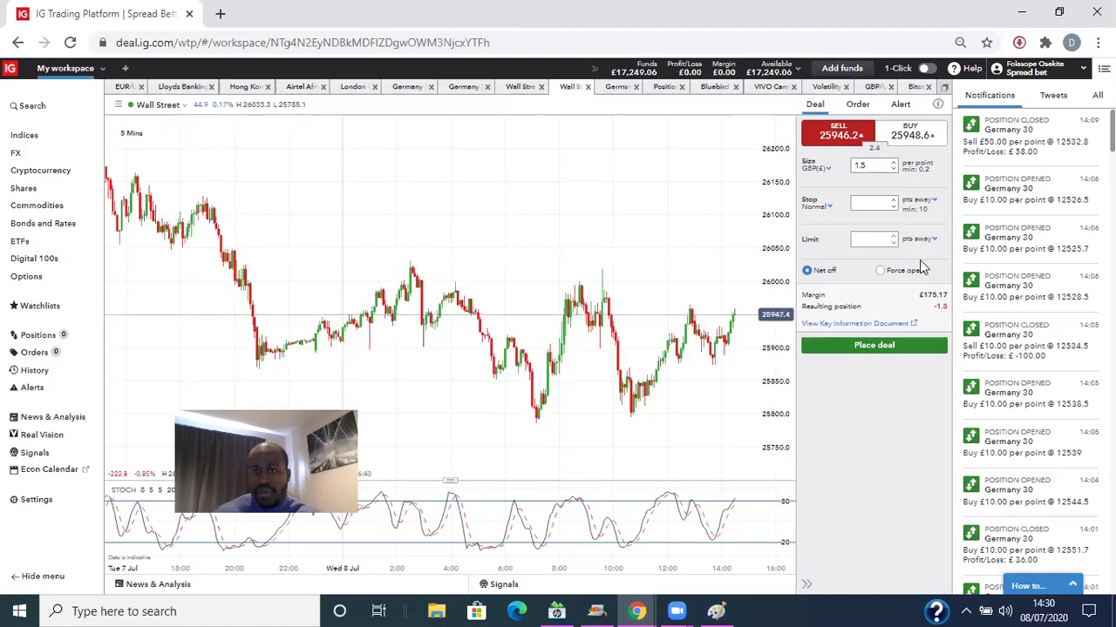
left_click(912, 138)
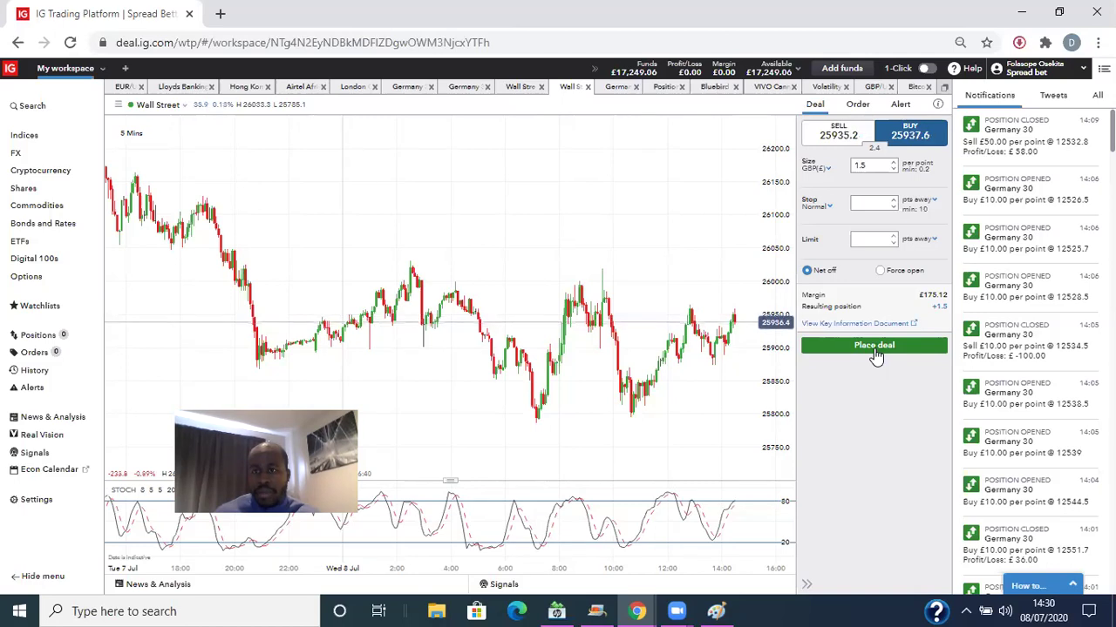
Place the £1.50-per-point Wall Street buy at 25937.1, then set the ticket to sell.
left_click(875, 347)
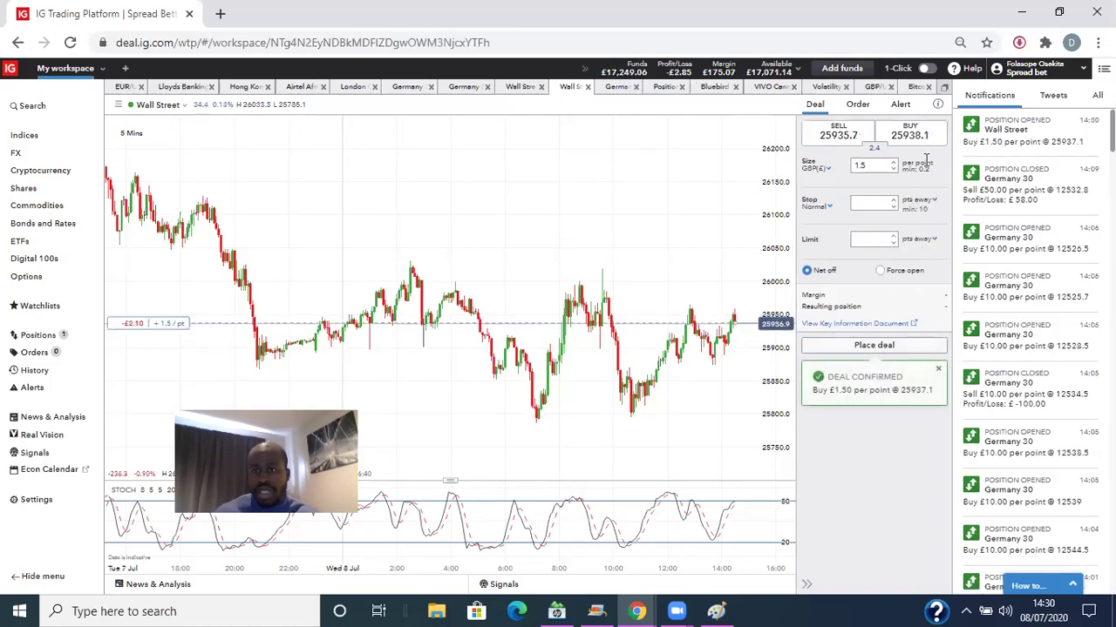
left_click(922, 141)
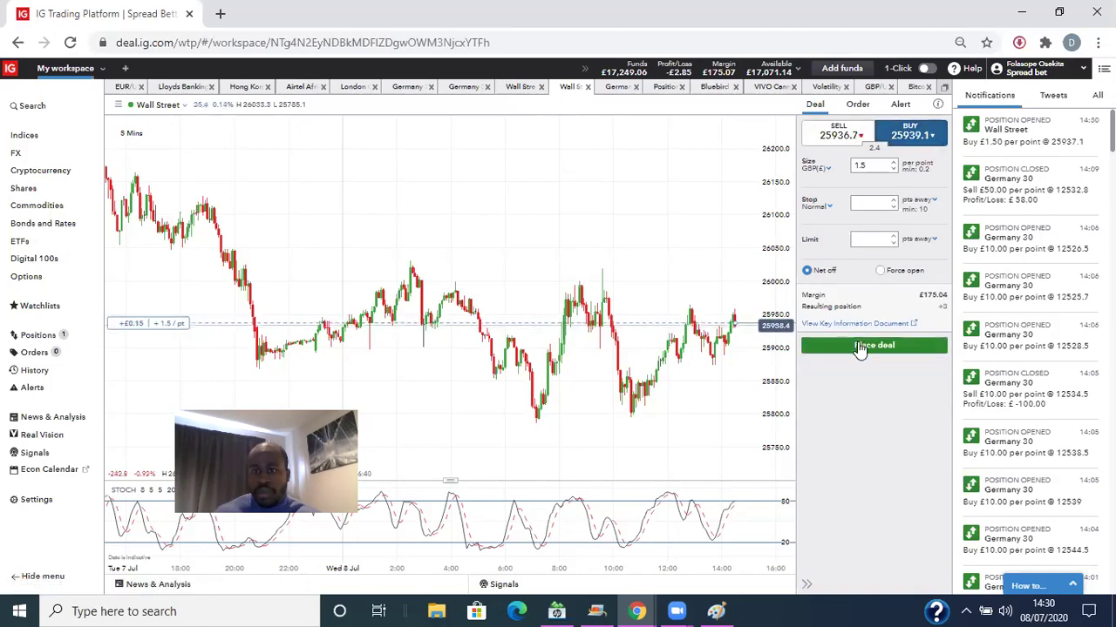
left_click(859, 137)
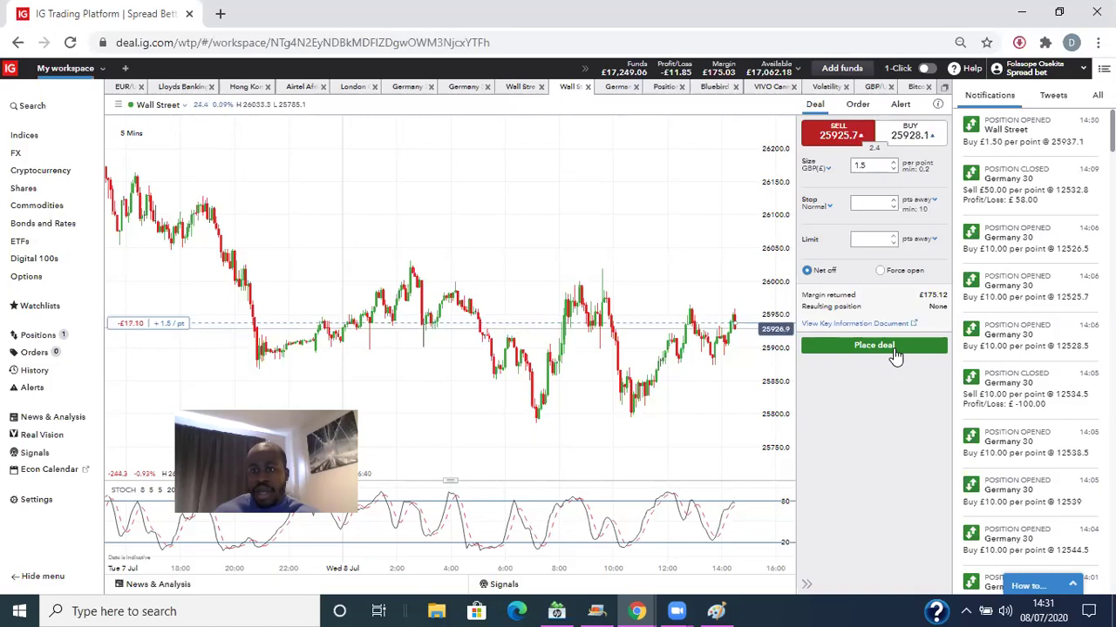
Place a second £1.50-per-point Wall Street buy at 25916.6 and check the open positions.
left_click(914, 140)
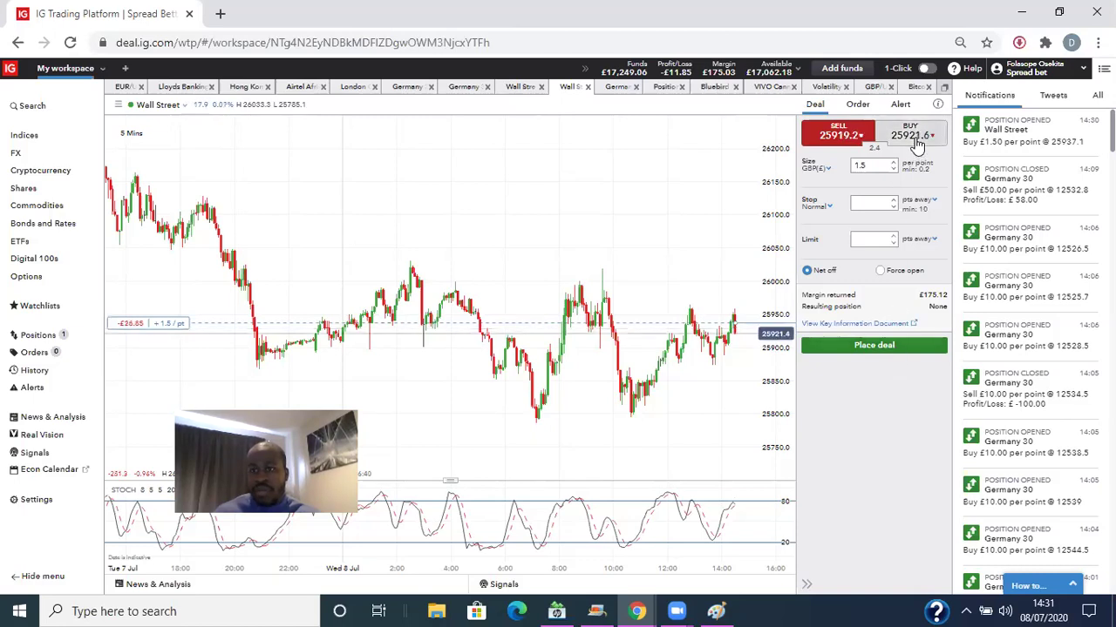
left_click(870, 348)
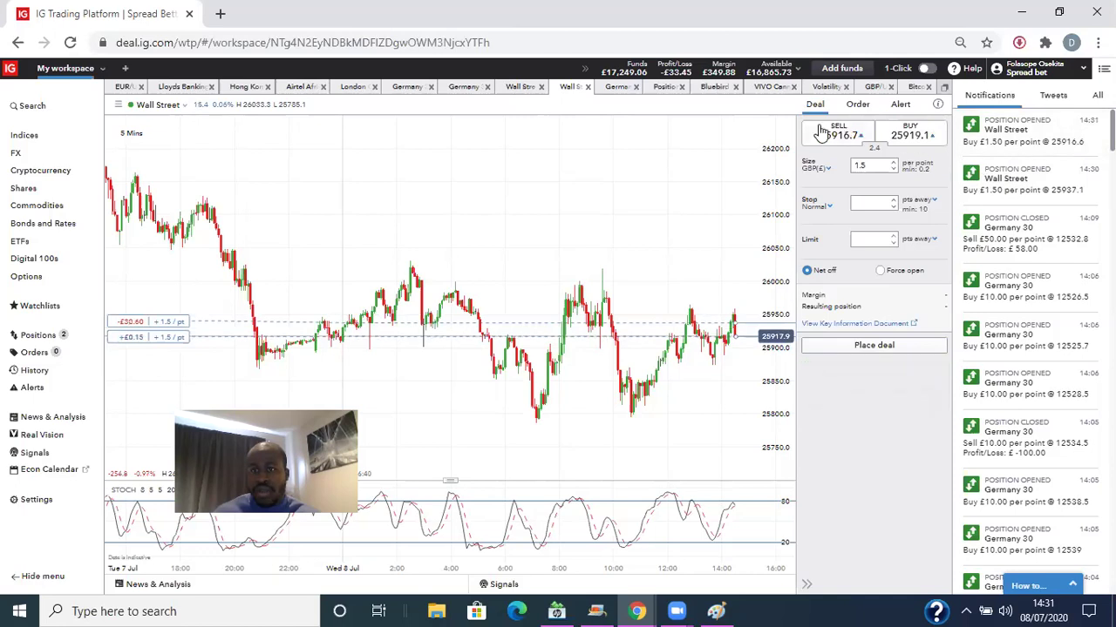
left_click(646, 90)
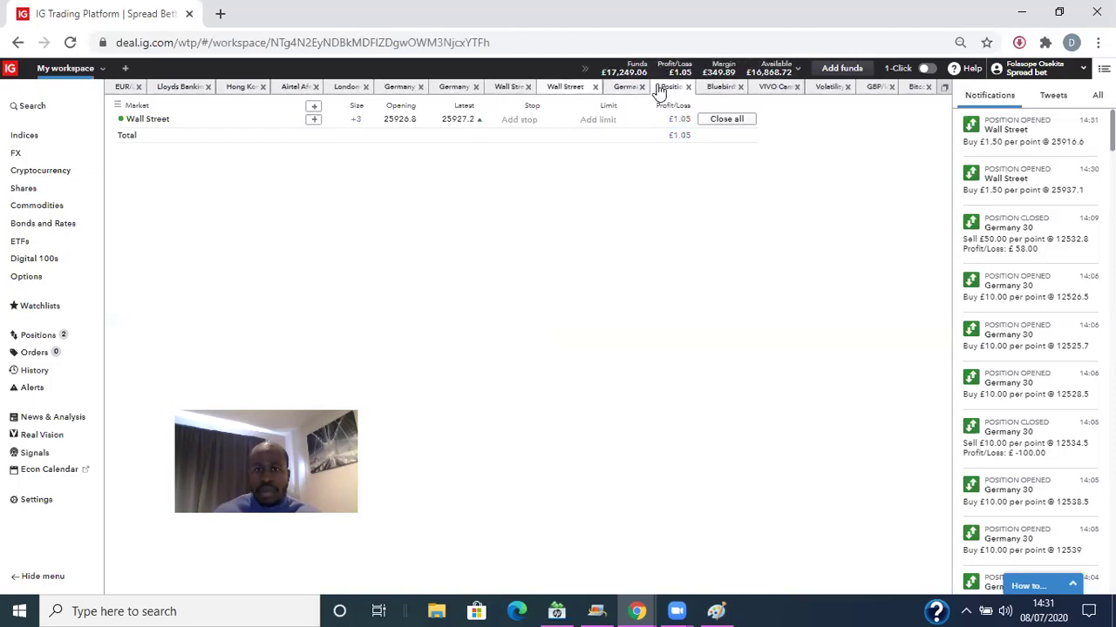
left_click(660, 90)
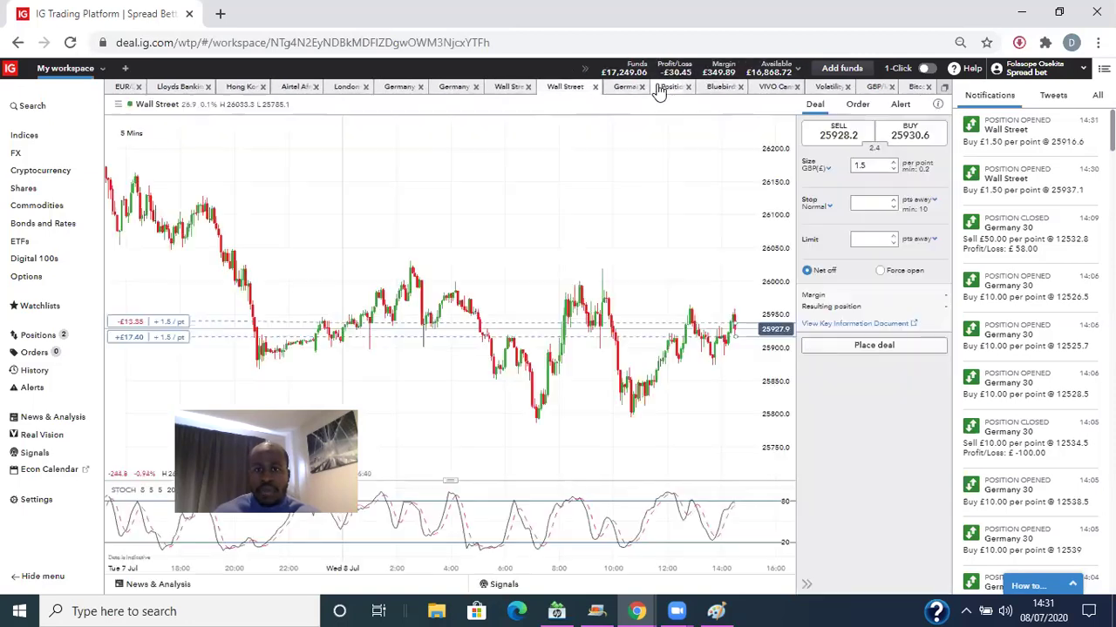
Set the Wall Street deal ticket to the sell side.
left_click(855, 137)
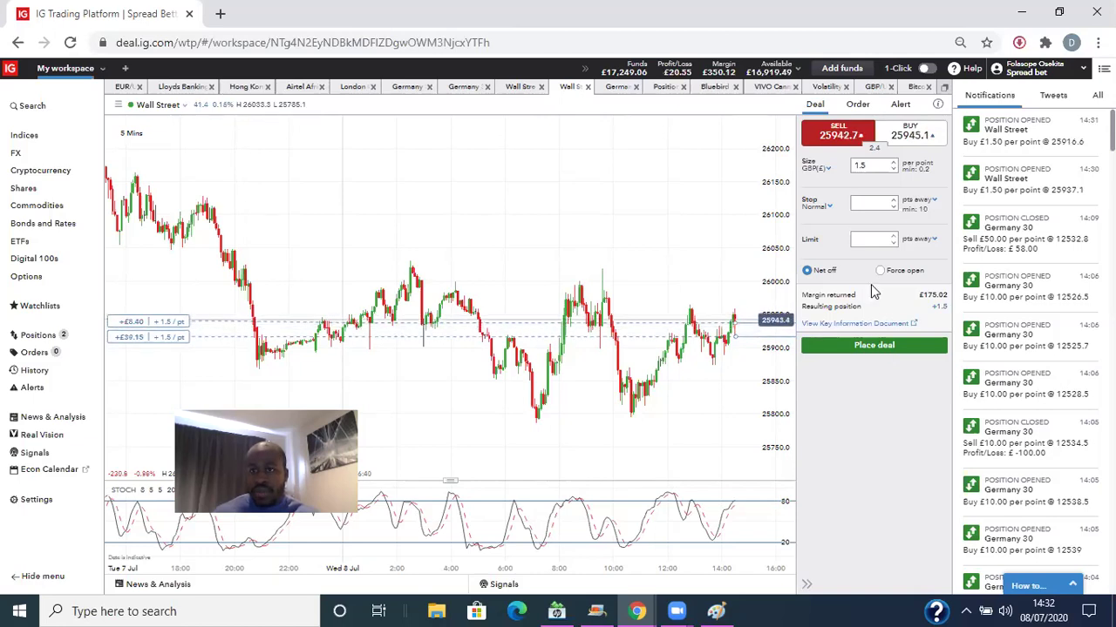
Sell £3 per point of Wall Street at 25949.2, closing both buys.
left_click(809, 178)
type("3")
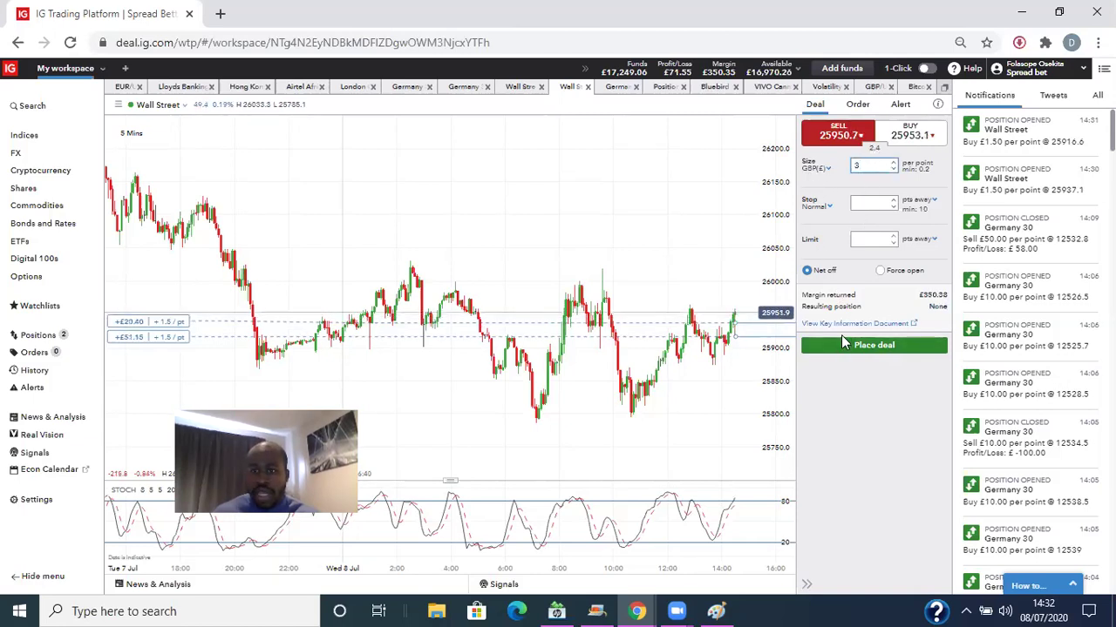
left_click(843, 344)
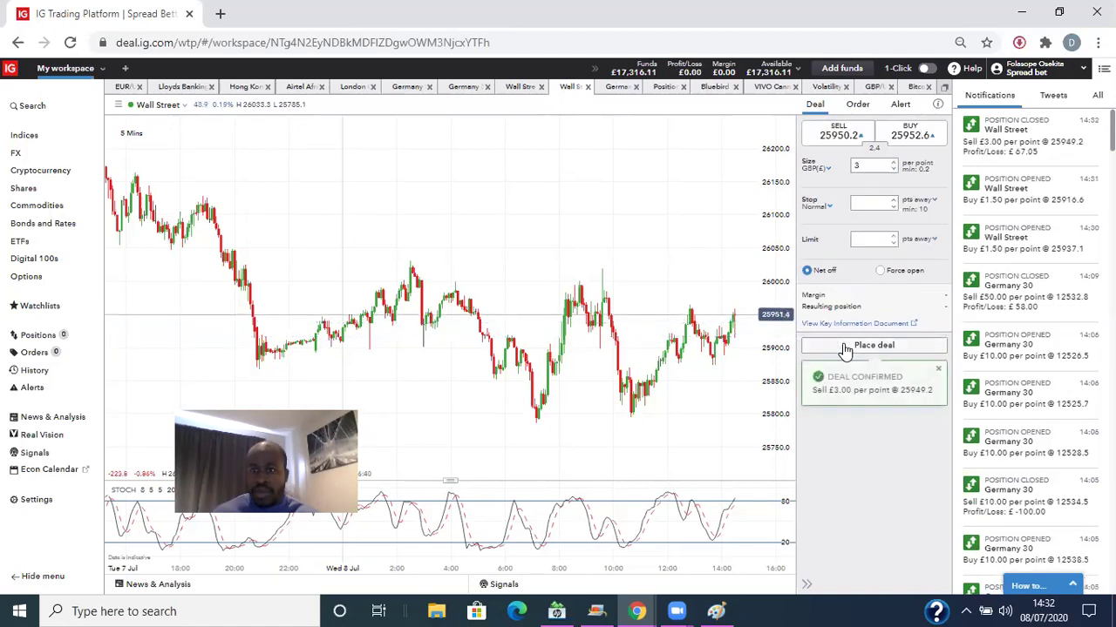